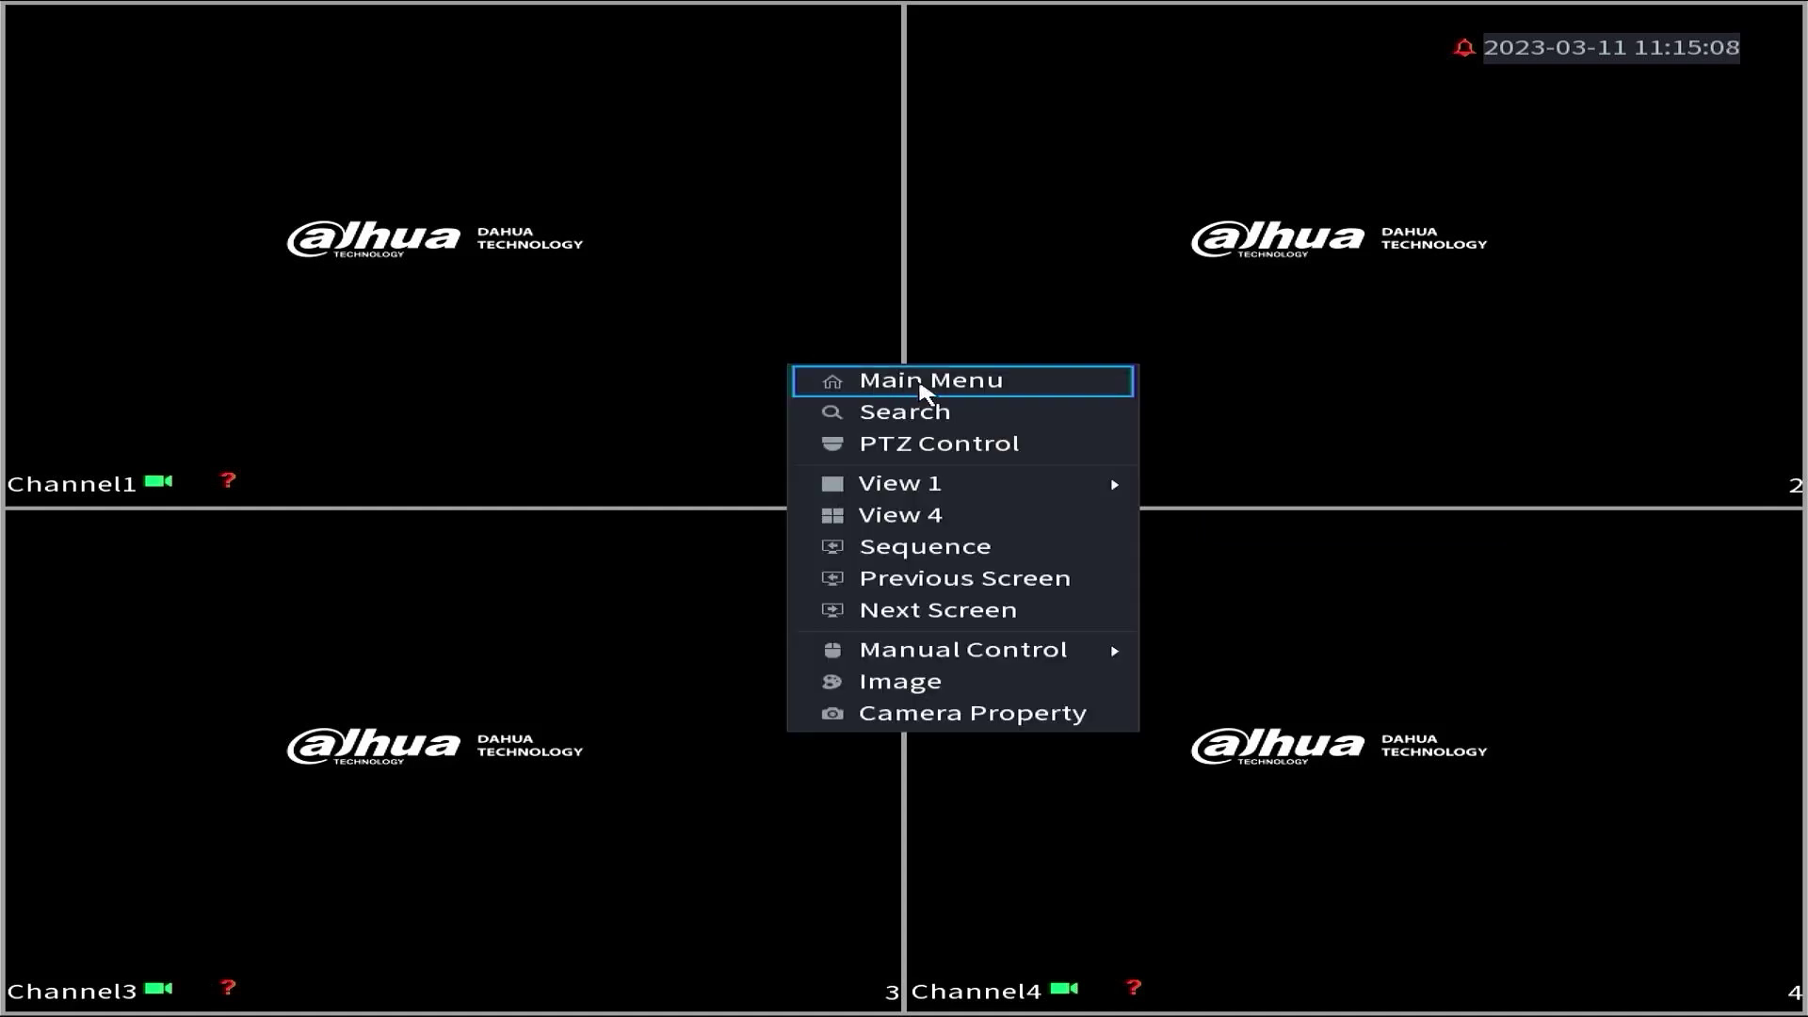
Open the XVR main menu from the live view's right-click menu
{"action": "left_click", "coordinate": [921, 391]}
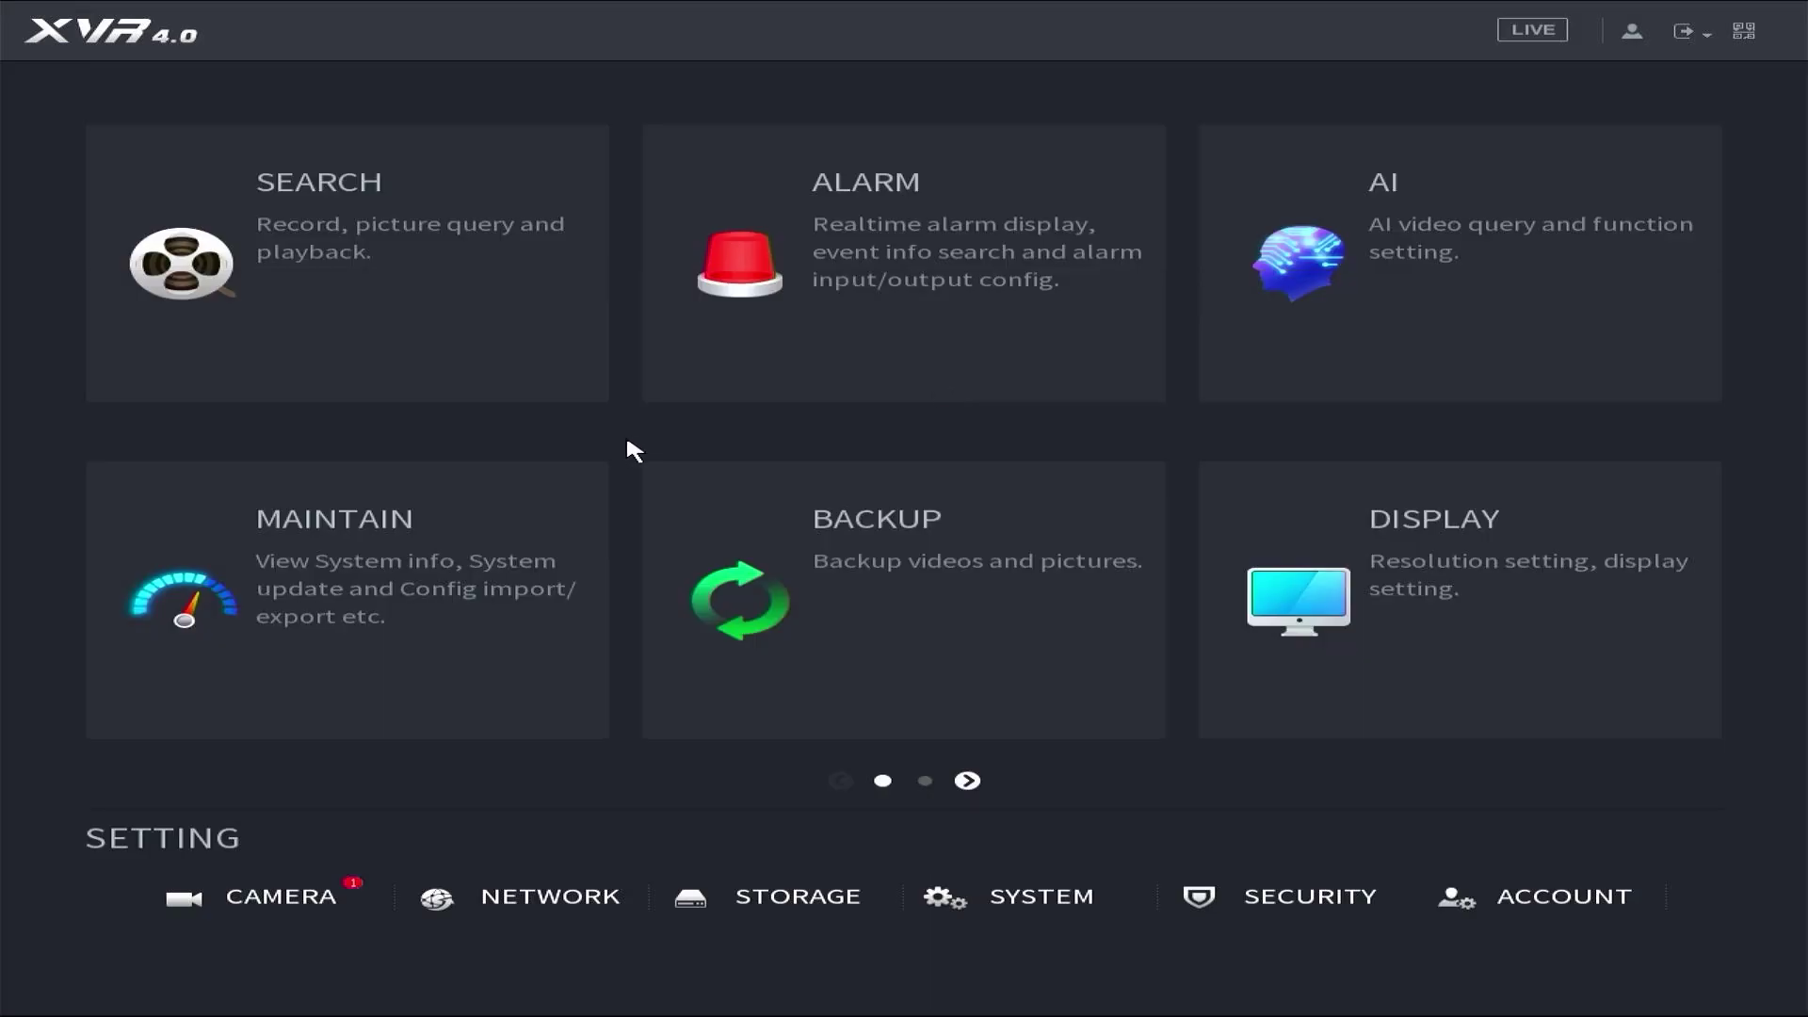
Go to Network settings and show the P2P page, currently reporting Offline
{"action": "left_click", "coordinate": [544, 898]}
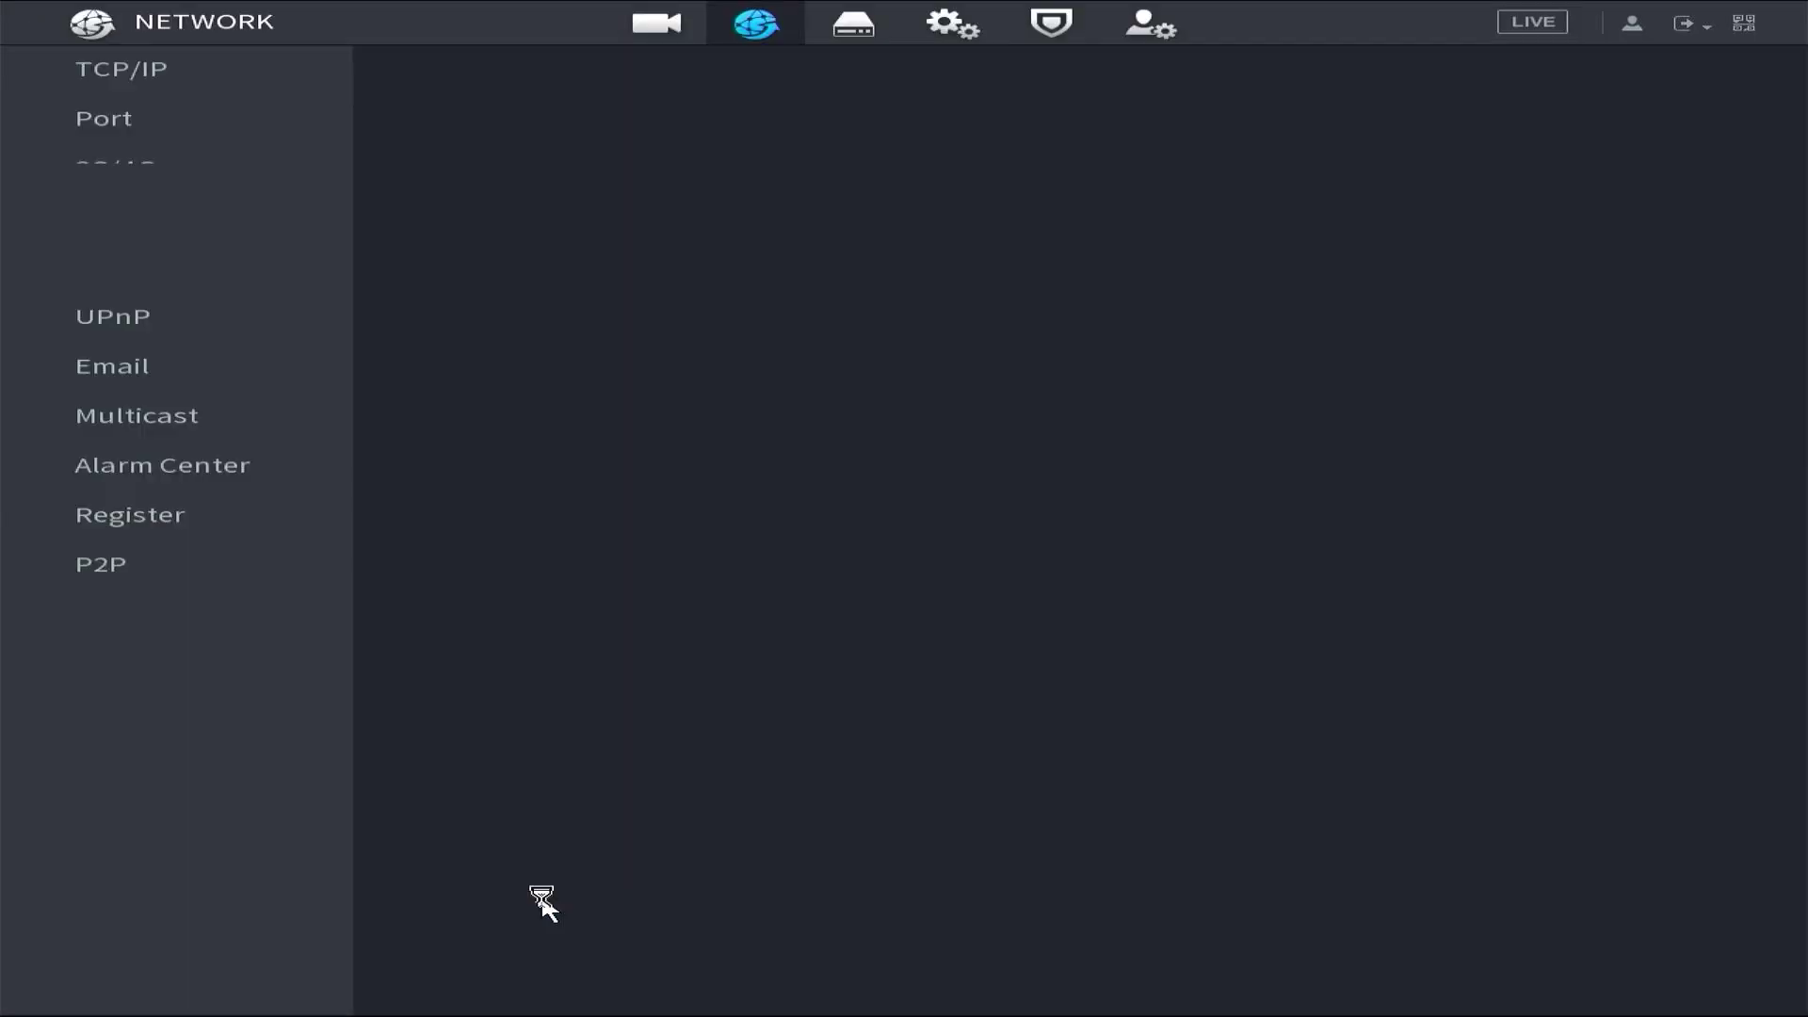
{"action": "left_click", "coordinate": [122, 572]}
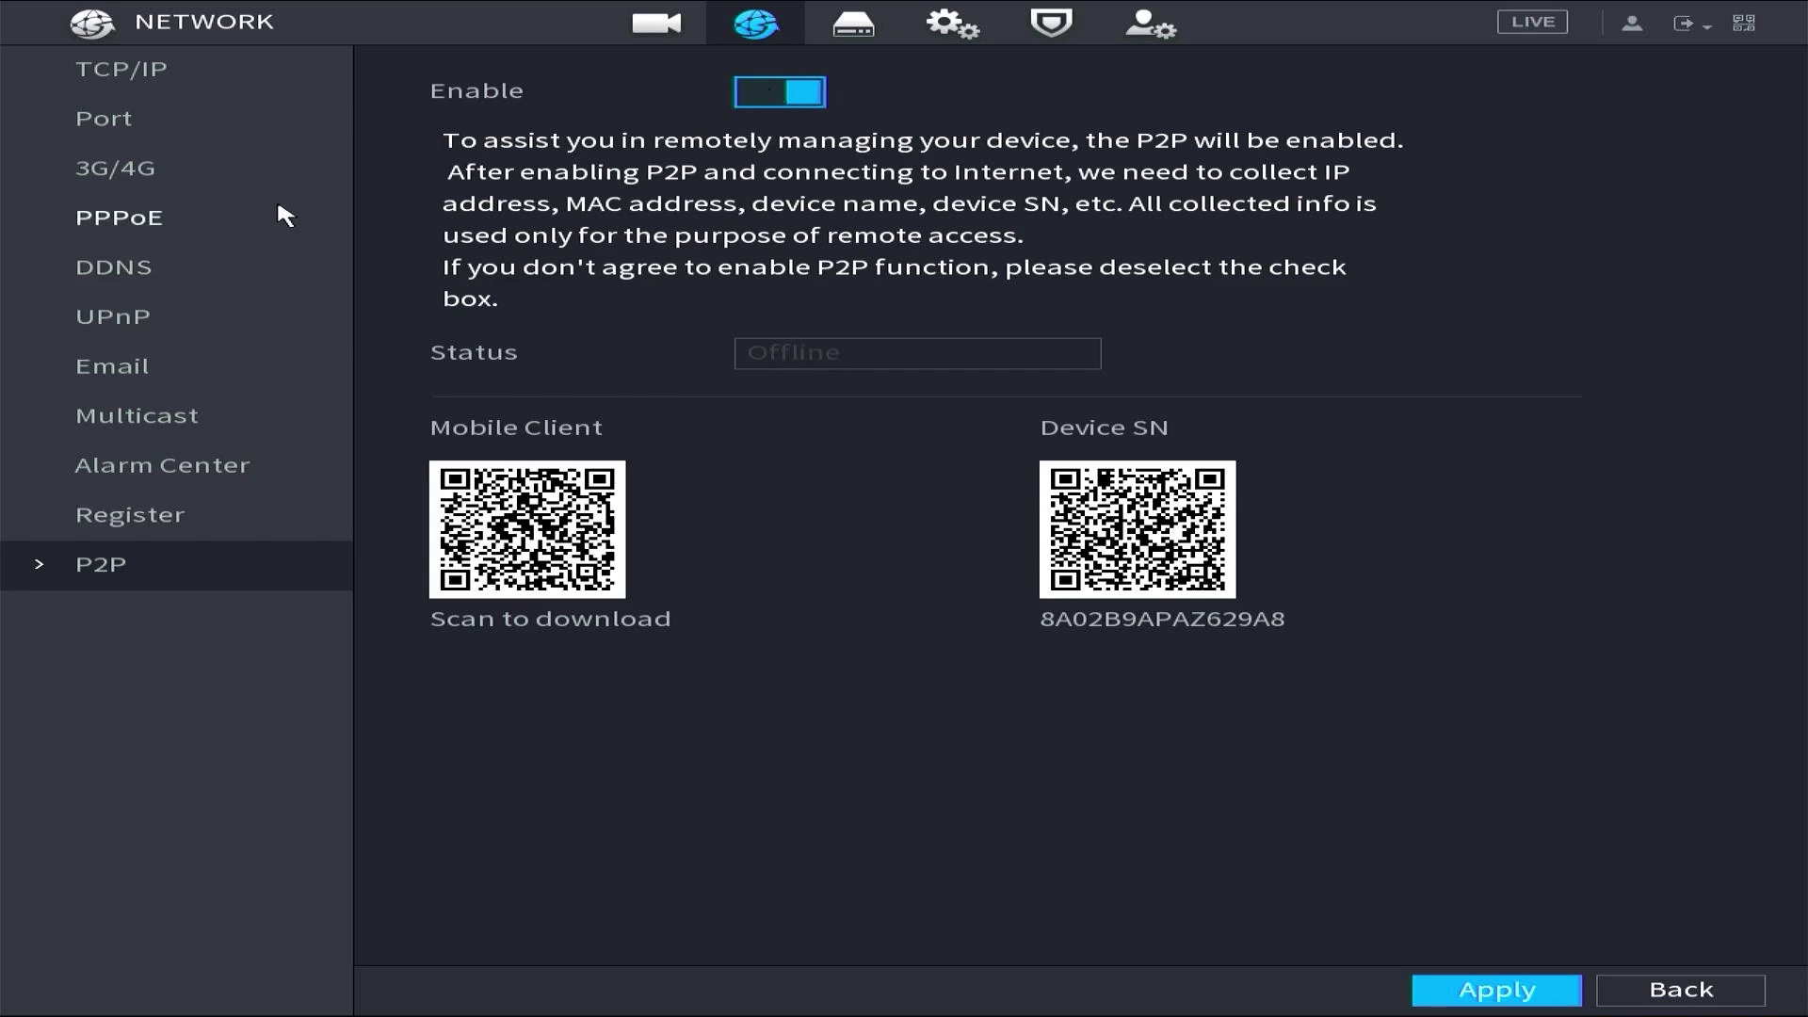
Show the TCP/IP page listing NIC1's static address 192.168.1.108
{"action": "left_click", "coordinate": [140, 71]}
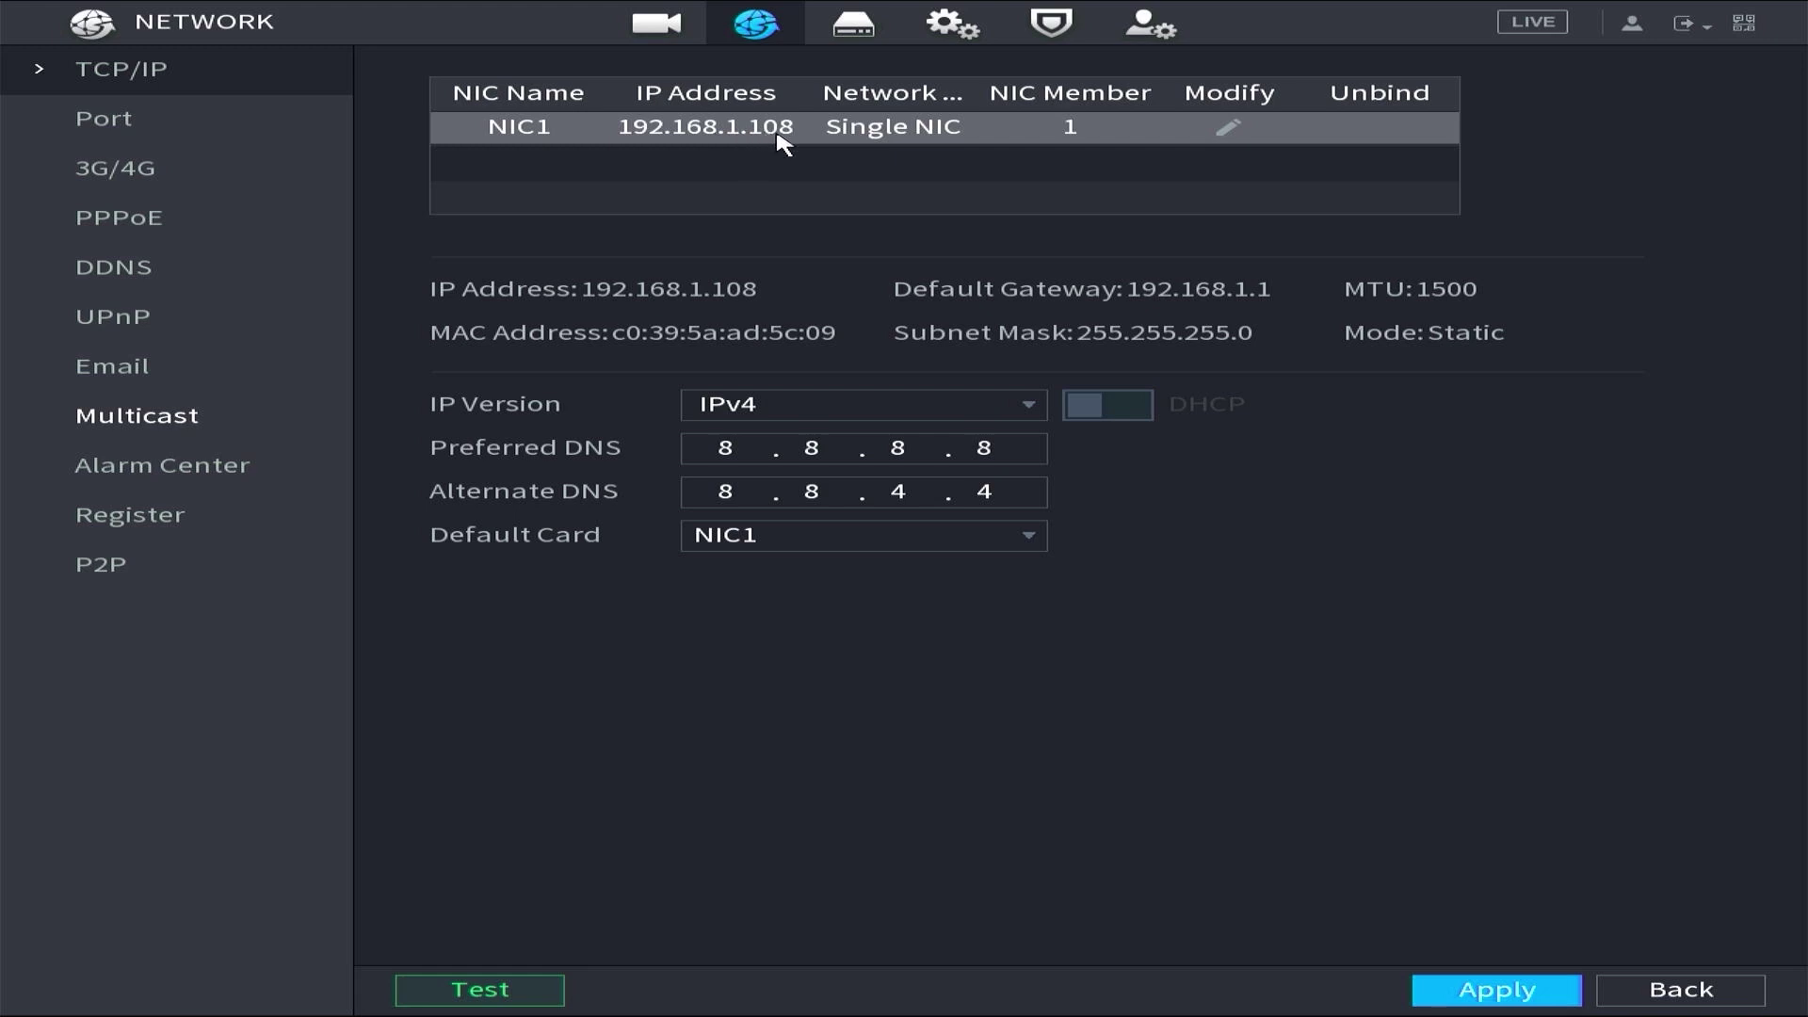
Turn on DHCP in NIC1's Modify dialog and confirm the change
{"action": "left_click", "coordinate": [1232, 130]}
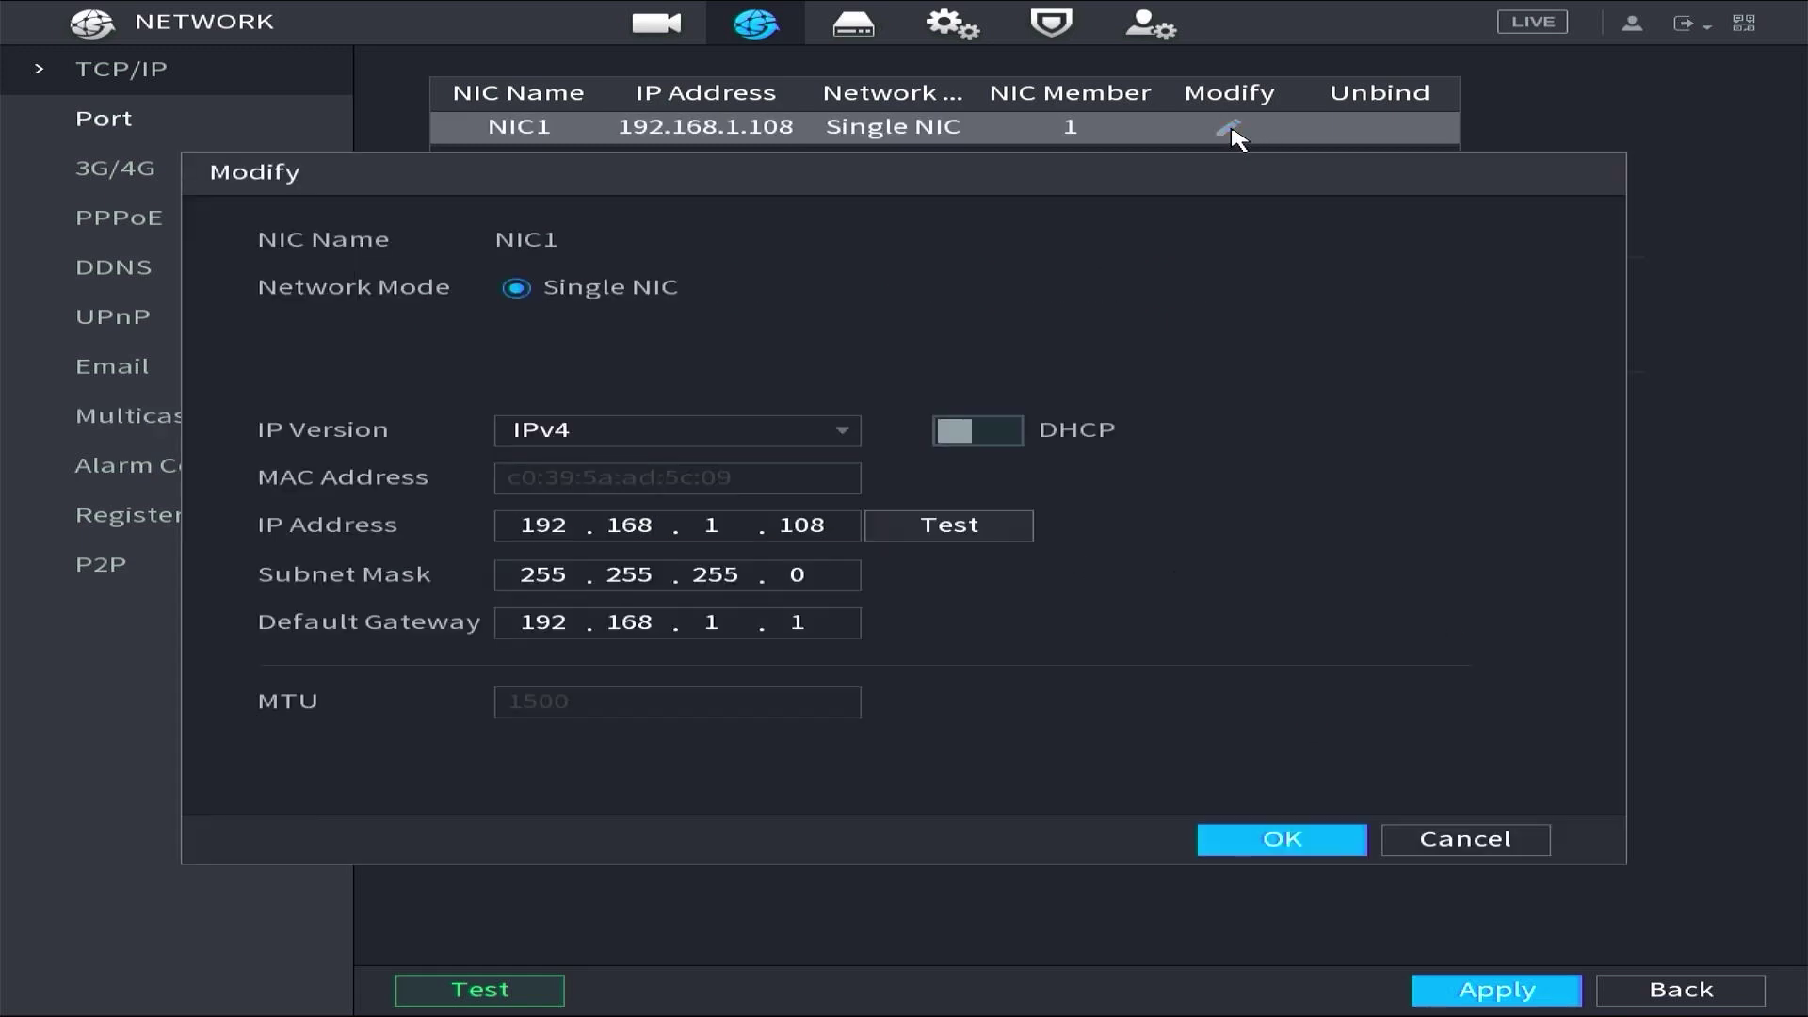
{"action": "left_click", "coordinate": [1006, 434]}
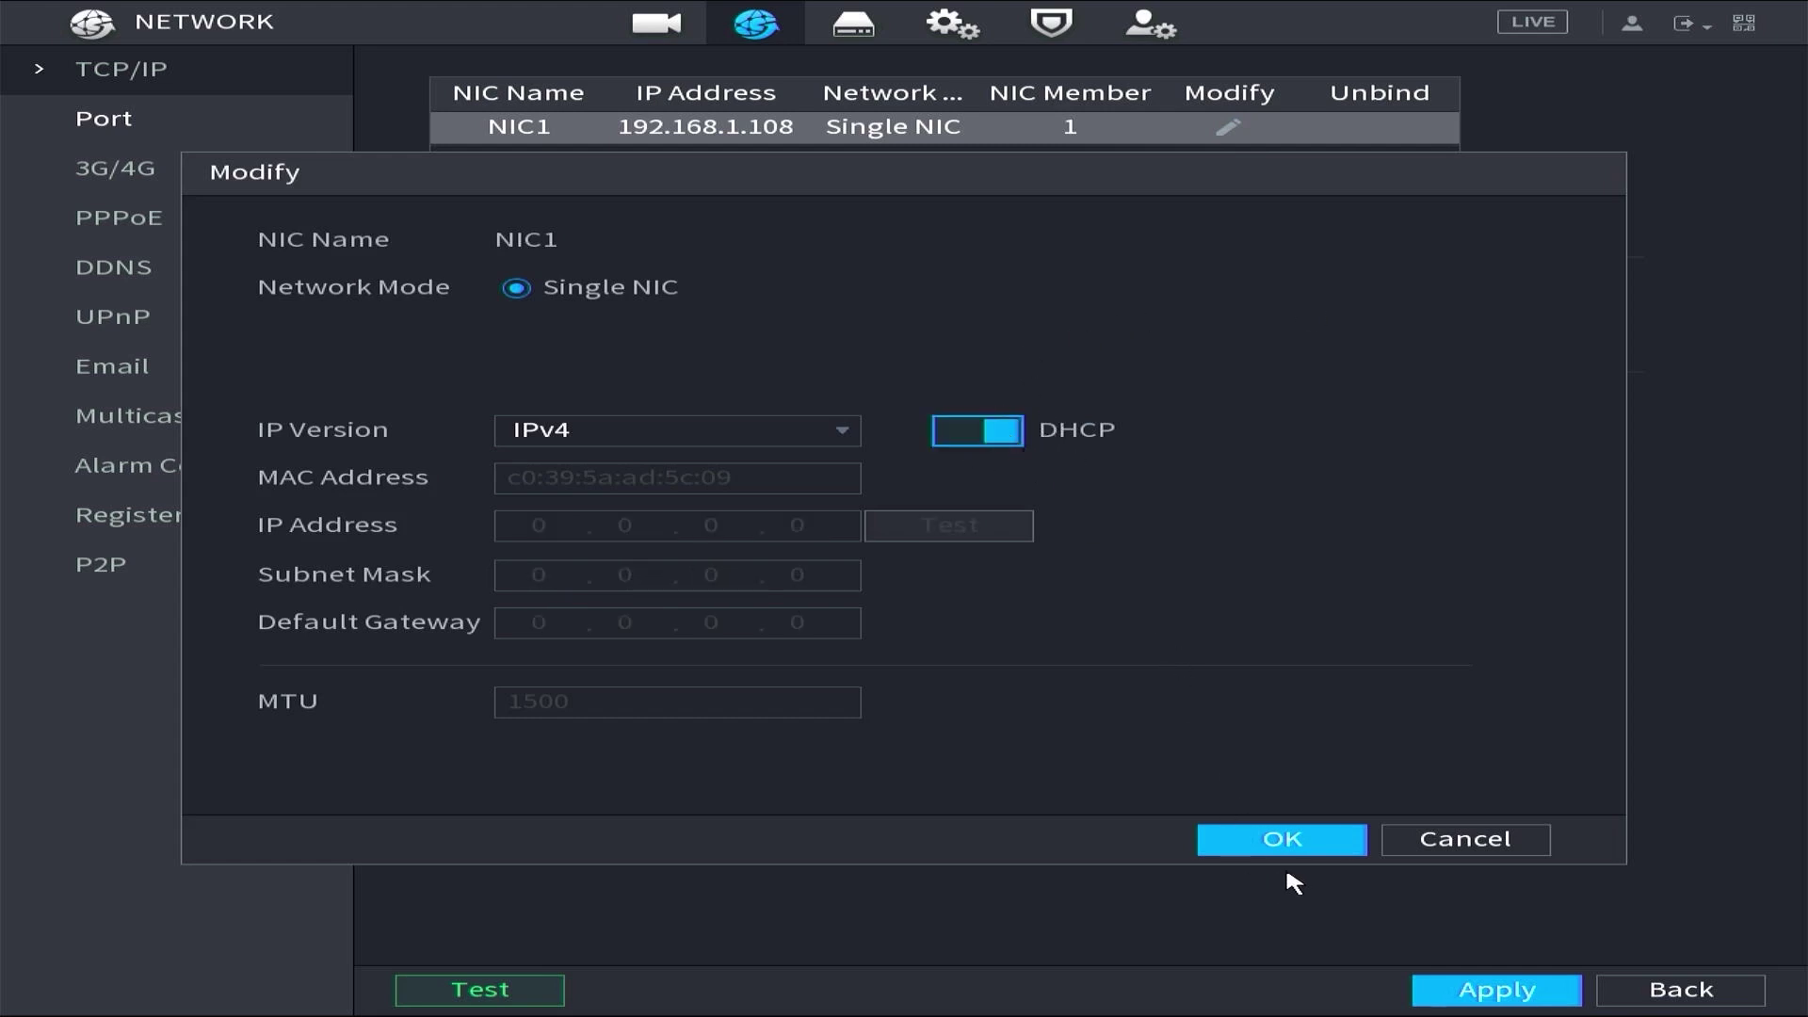
{"action": "left_click", "coordinate": [1308, 845]}
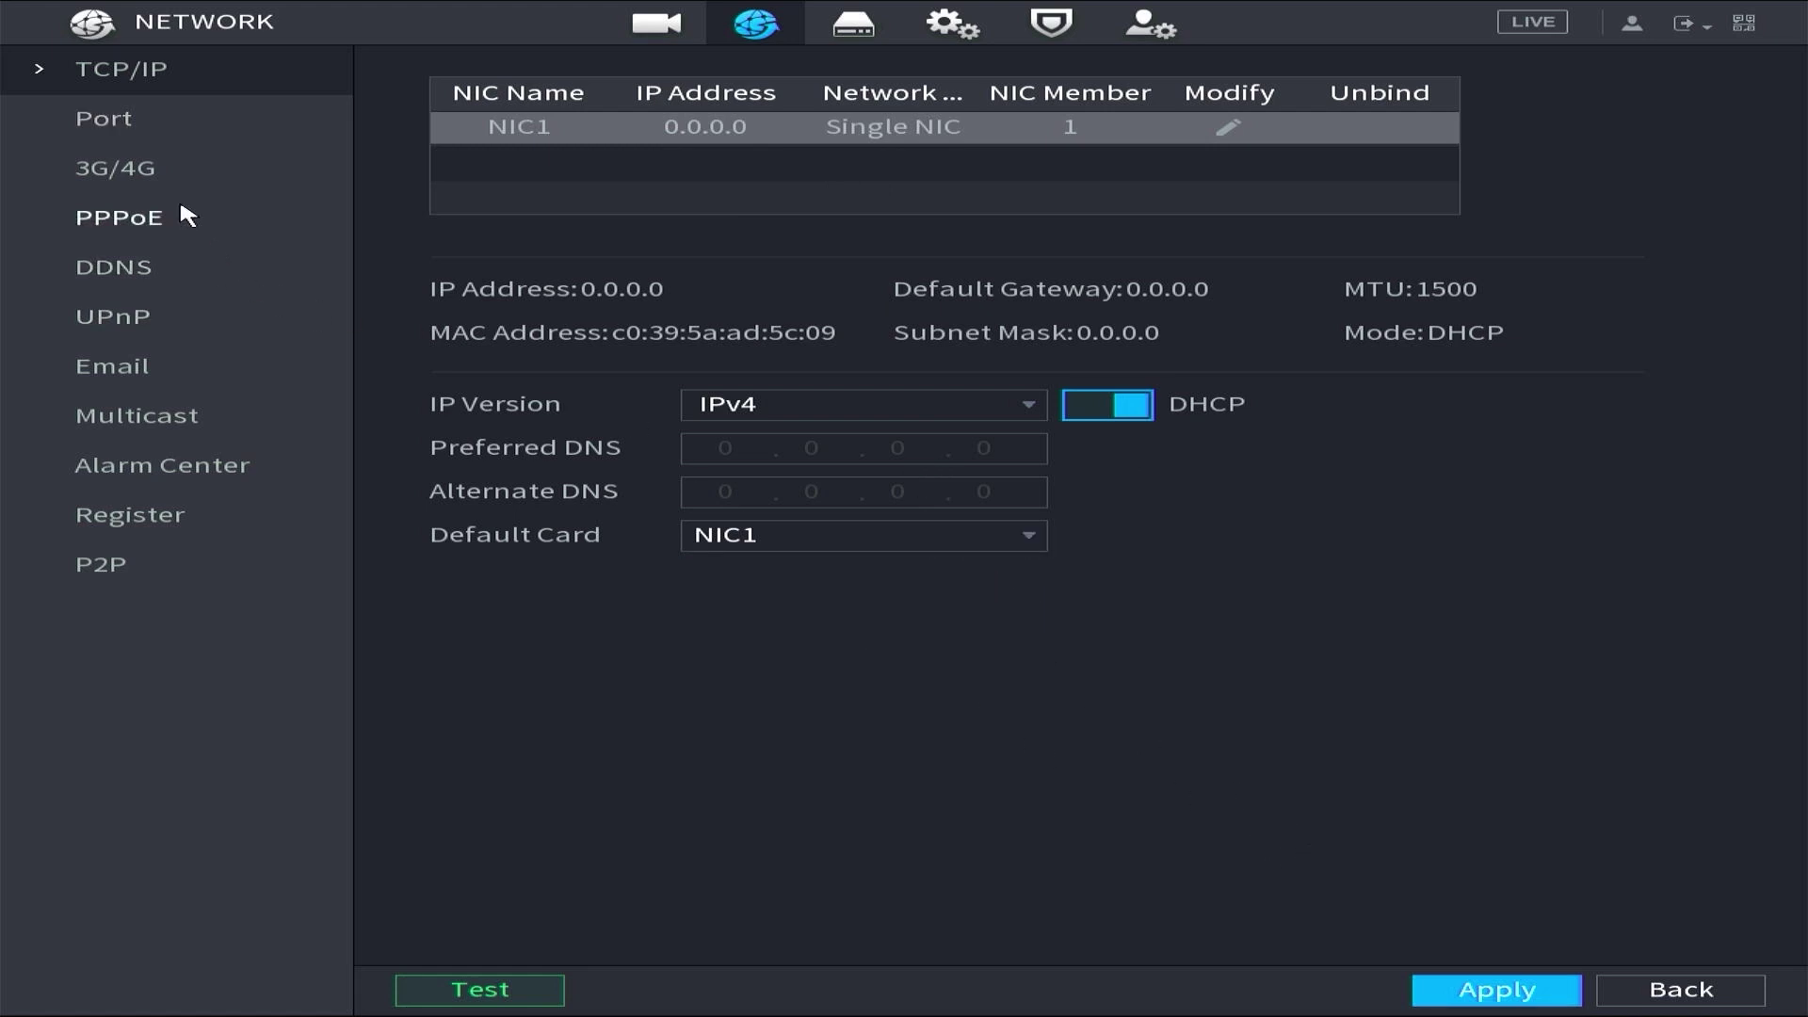
{"action": "left_click", "coordinate": [137, 415]}
Reload TCP/IP and verify NIC1 shows 192.168.0.100 with gateway 192.168.0.1
{"action": "left_click", "coordinate": [142, 317]}
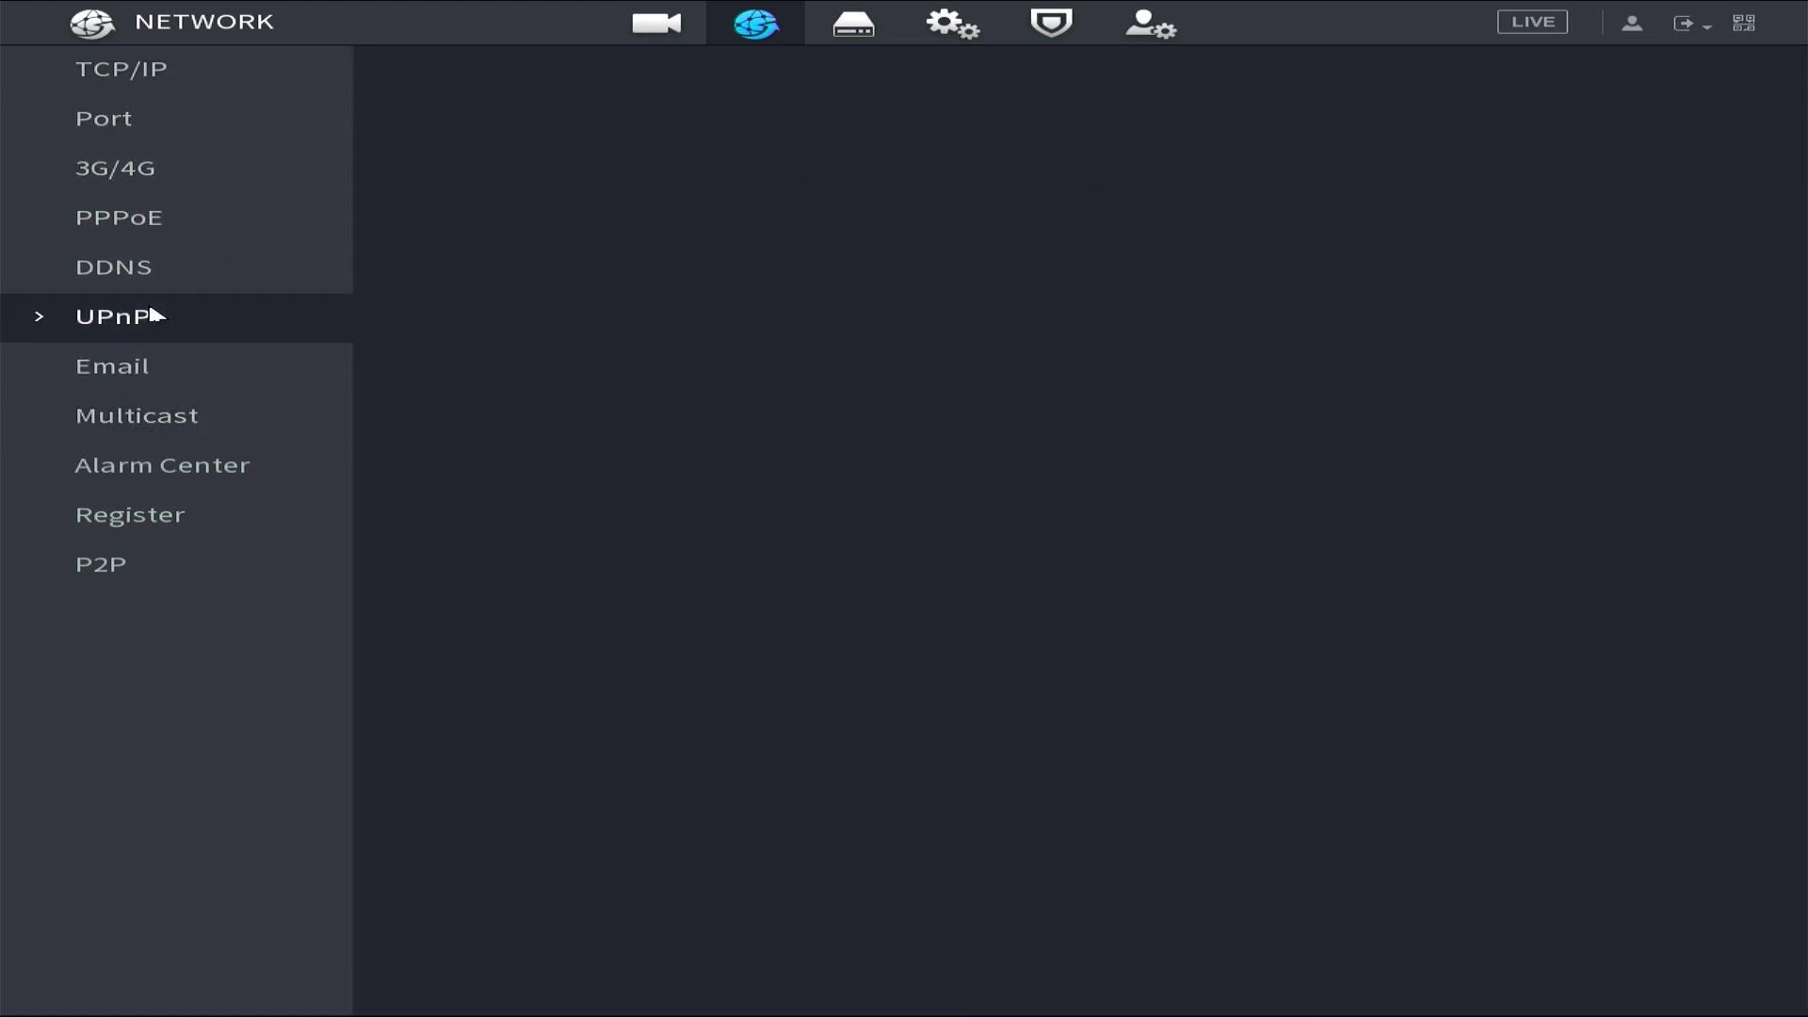
{"action": "left_click", "coordinate": [124, 74]}
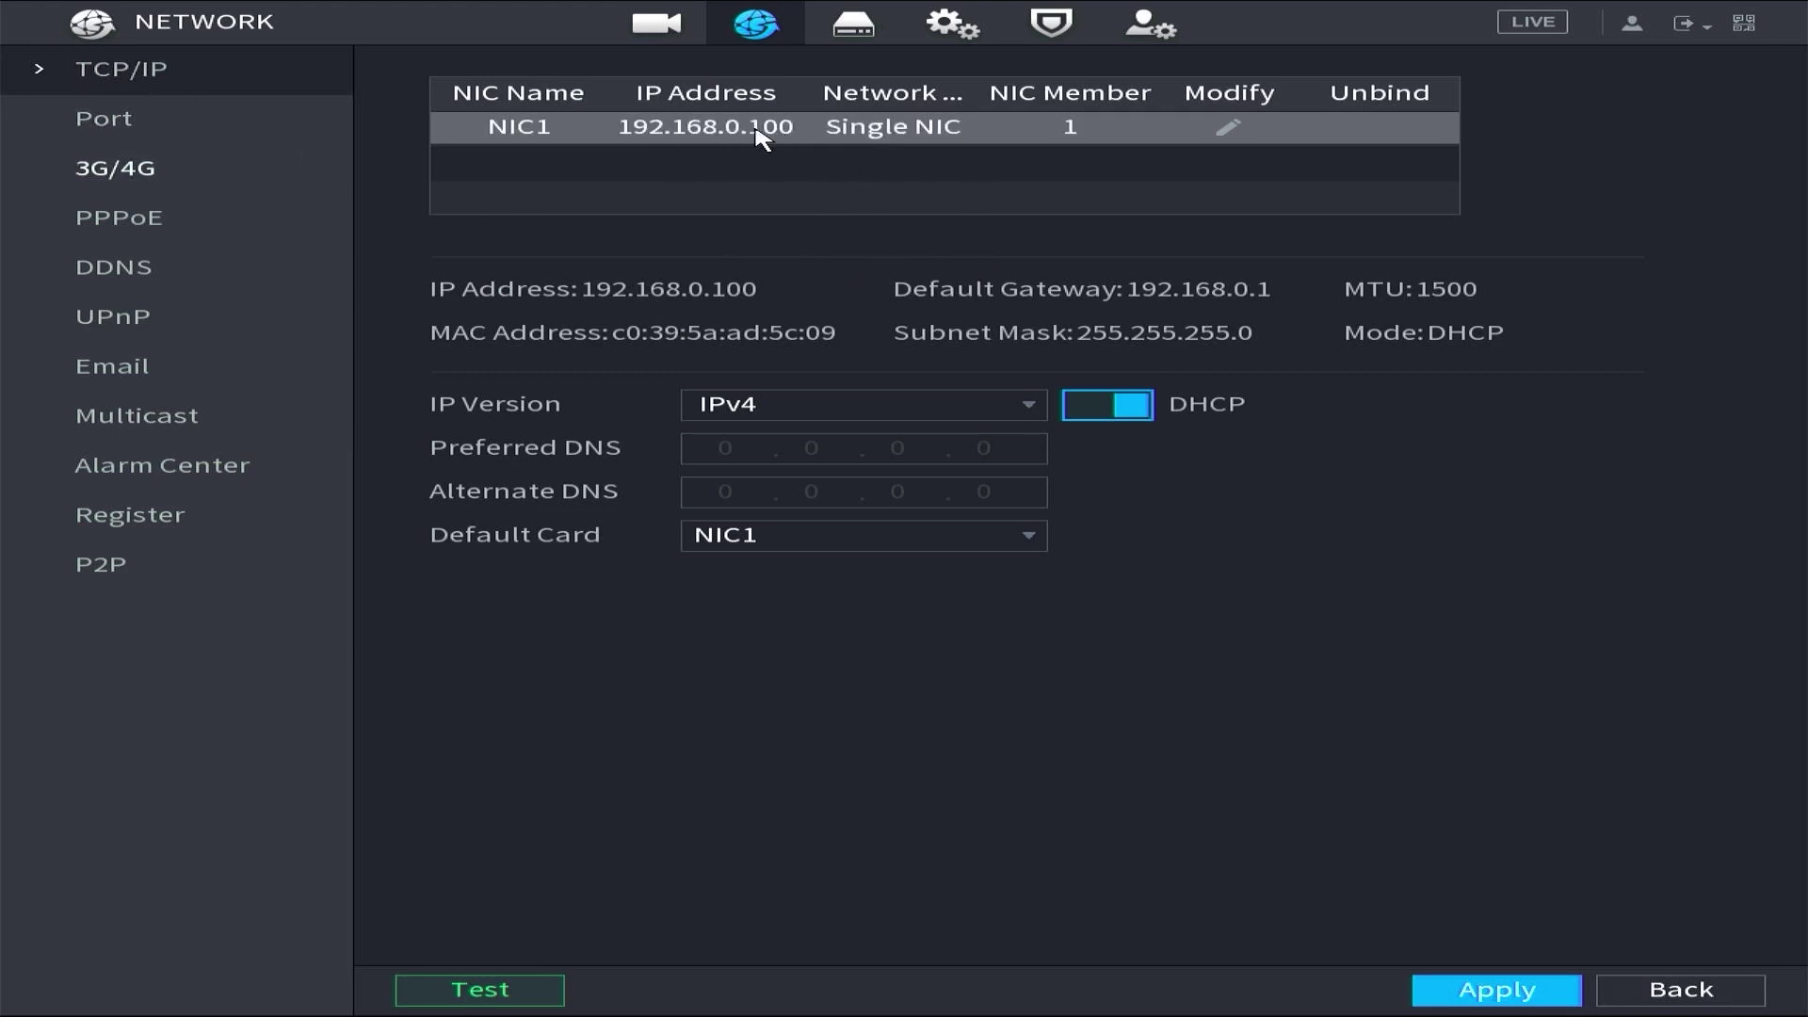
{"action": "left_click", "coordinate": [1227, 130]}
{"action": "left_click", "coordinate": [1469, 840]}
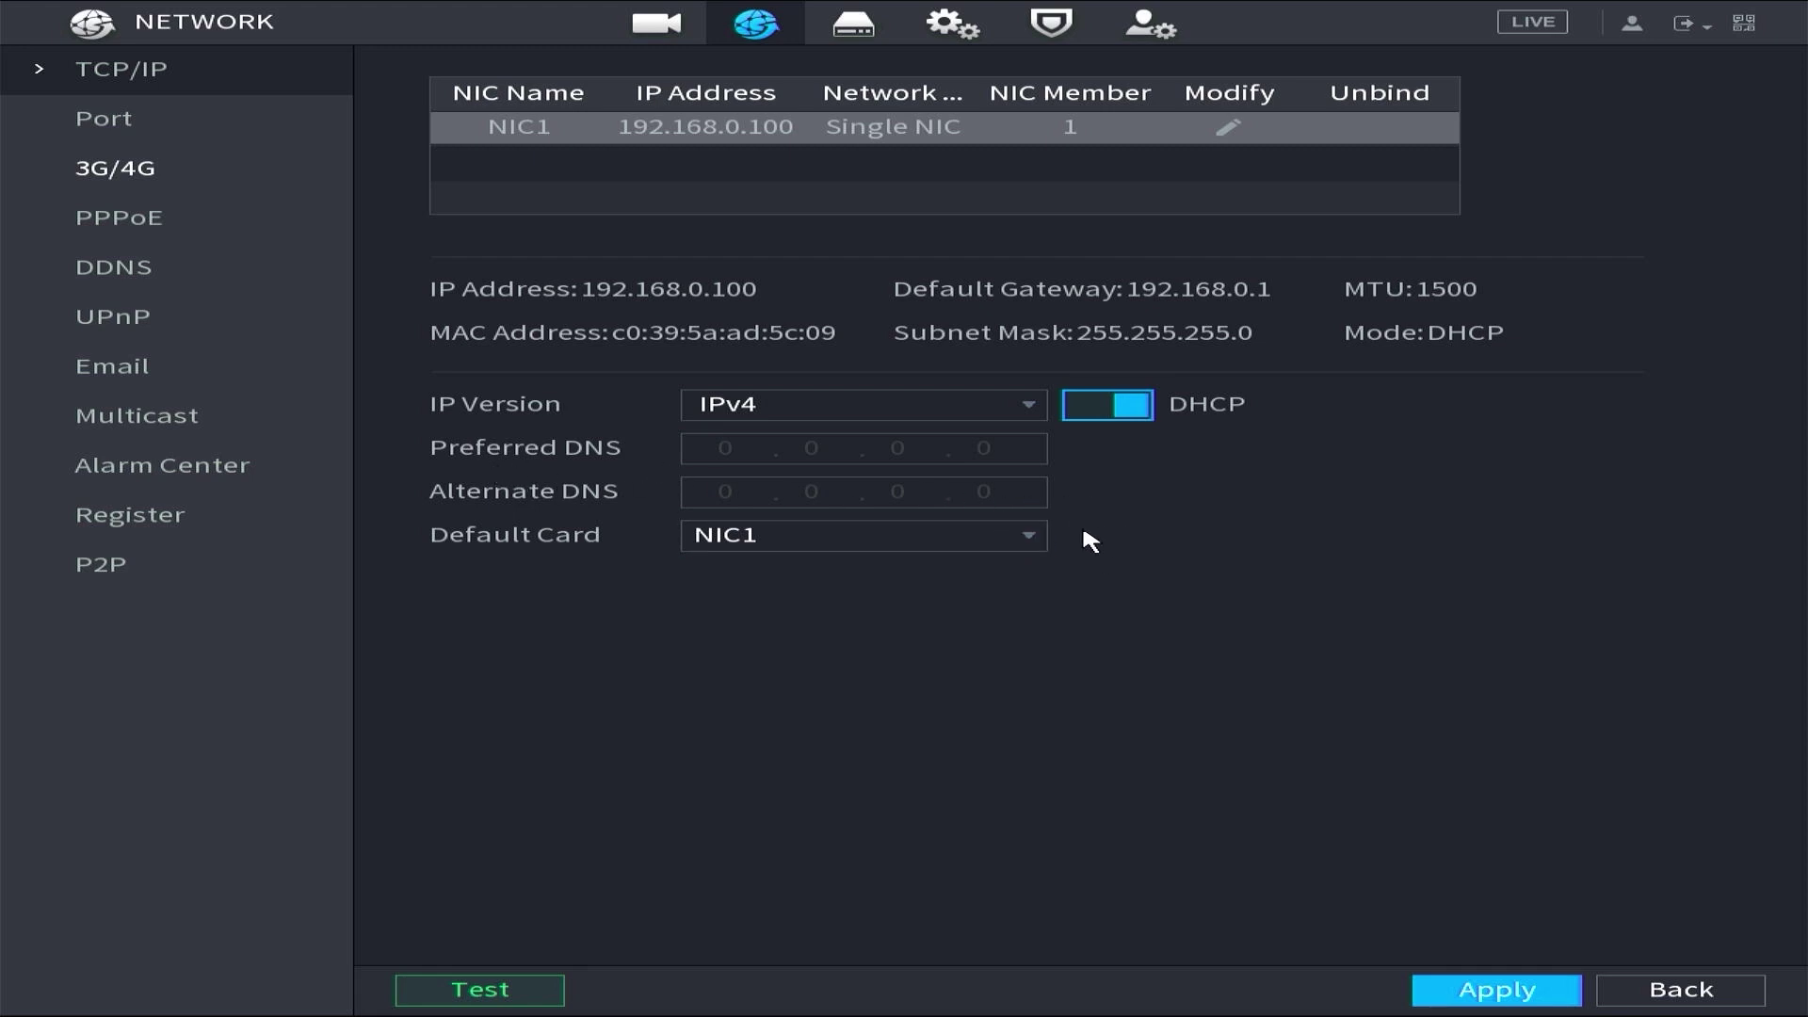
{"action": "left_click", "coordinate": [1024, 537]}
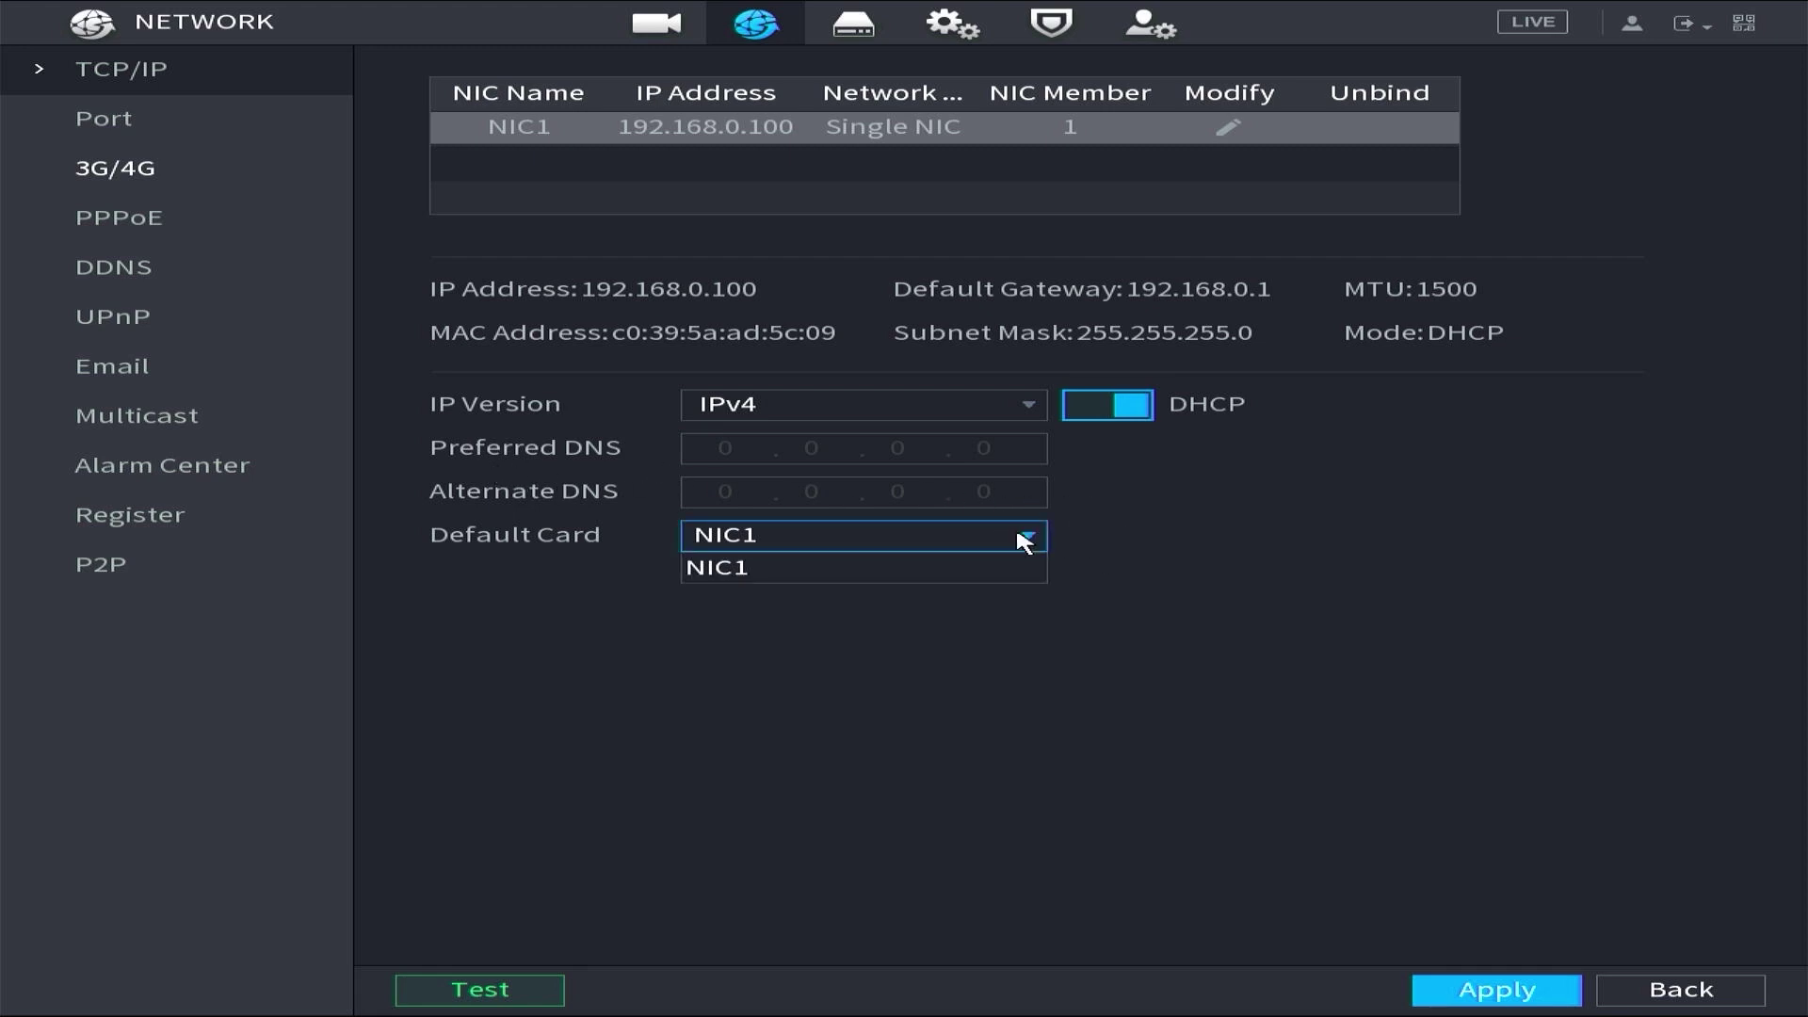
Disable automatic DNS and set the Preferred DNS to 8.8.8.8
{"action": "left_click", "coordinate": [1112, 417]}
{"action": "left_click", "coordinate": [740, 449]}
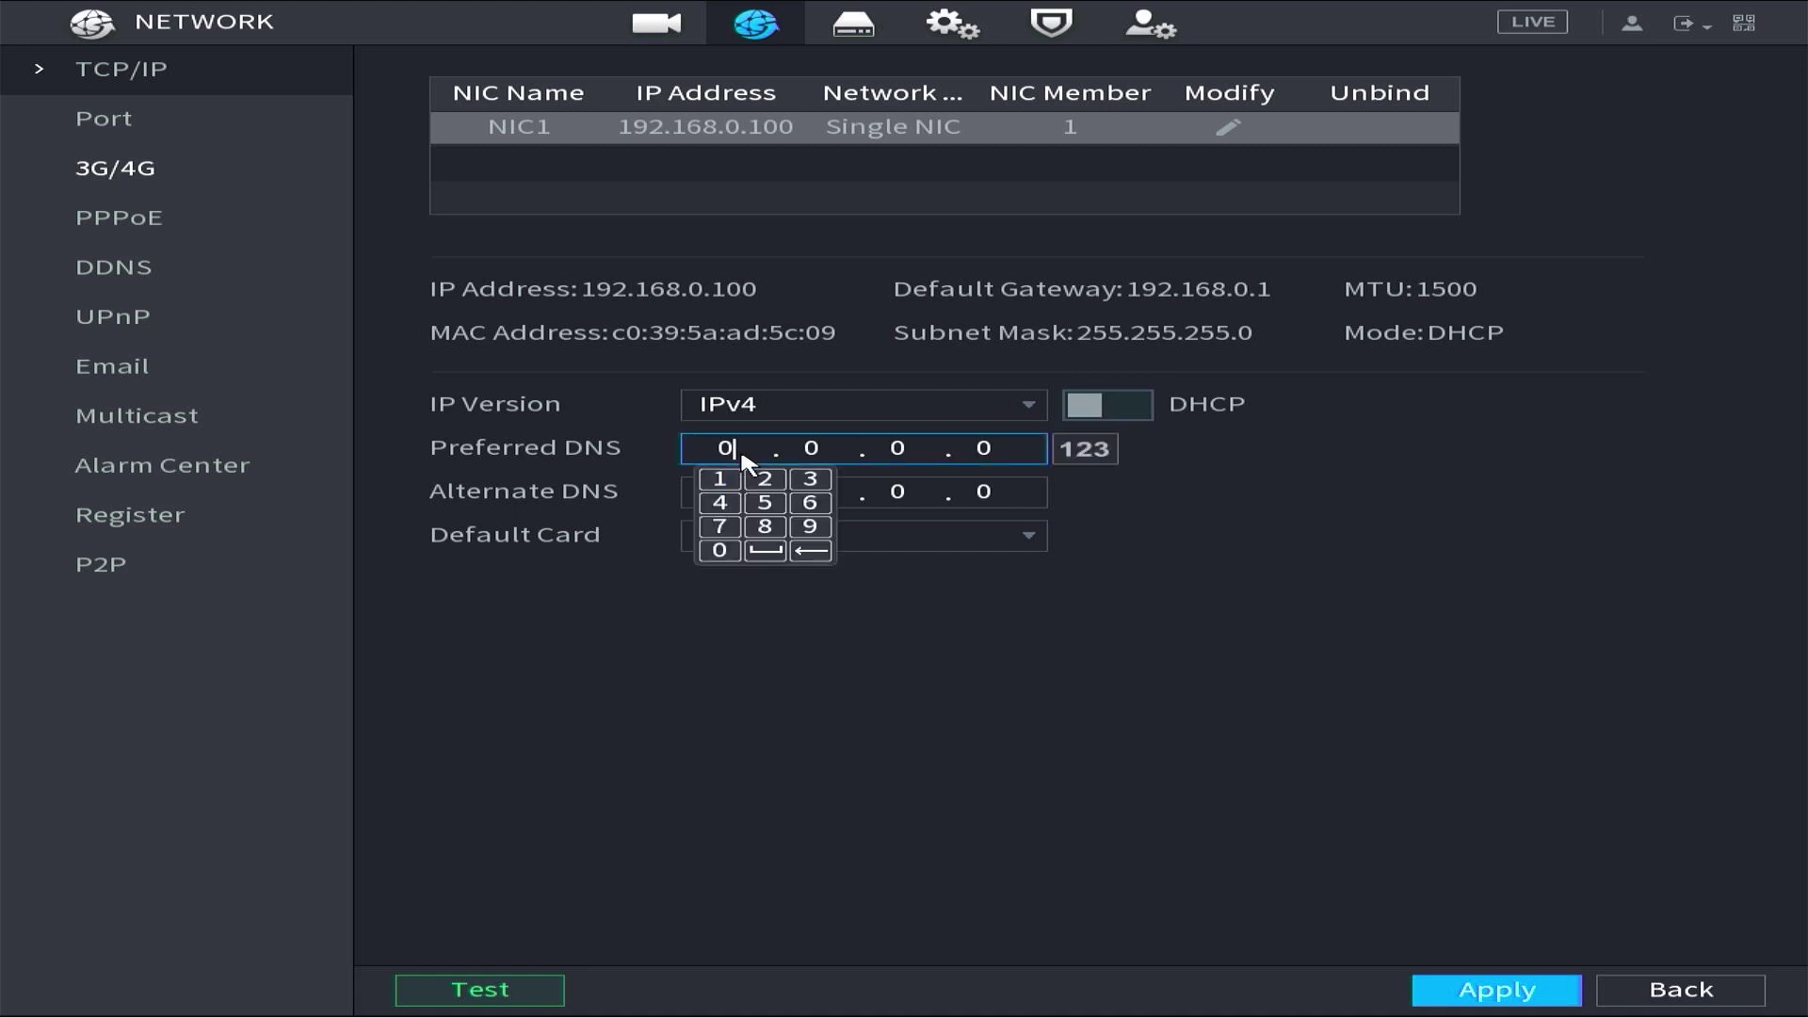
{"action": "left_click", "coordinate": [765, 526]}
{"action": "left_click", "coordinate": [835, 449]}
{"action": "left_click", "coordinate": [851, 527]}
{"action": "left_click", "coordinate": [902, 450]}
{"action": "left_click", "coordinate": [936, 527]}
{"action": "left_click", "coordinate": [996, 489]}
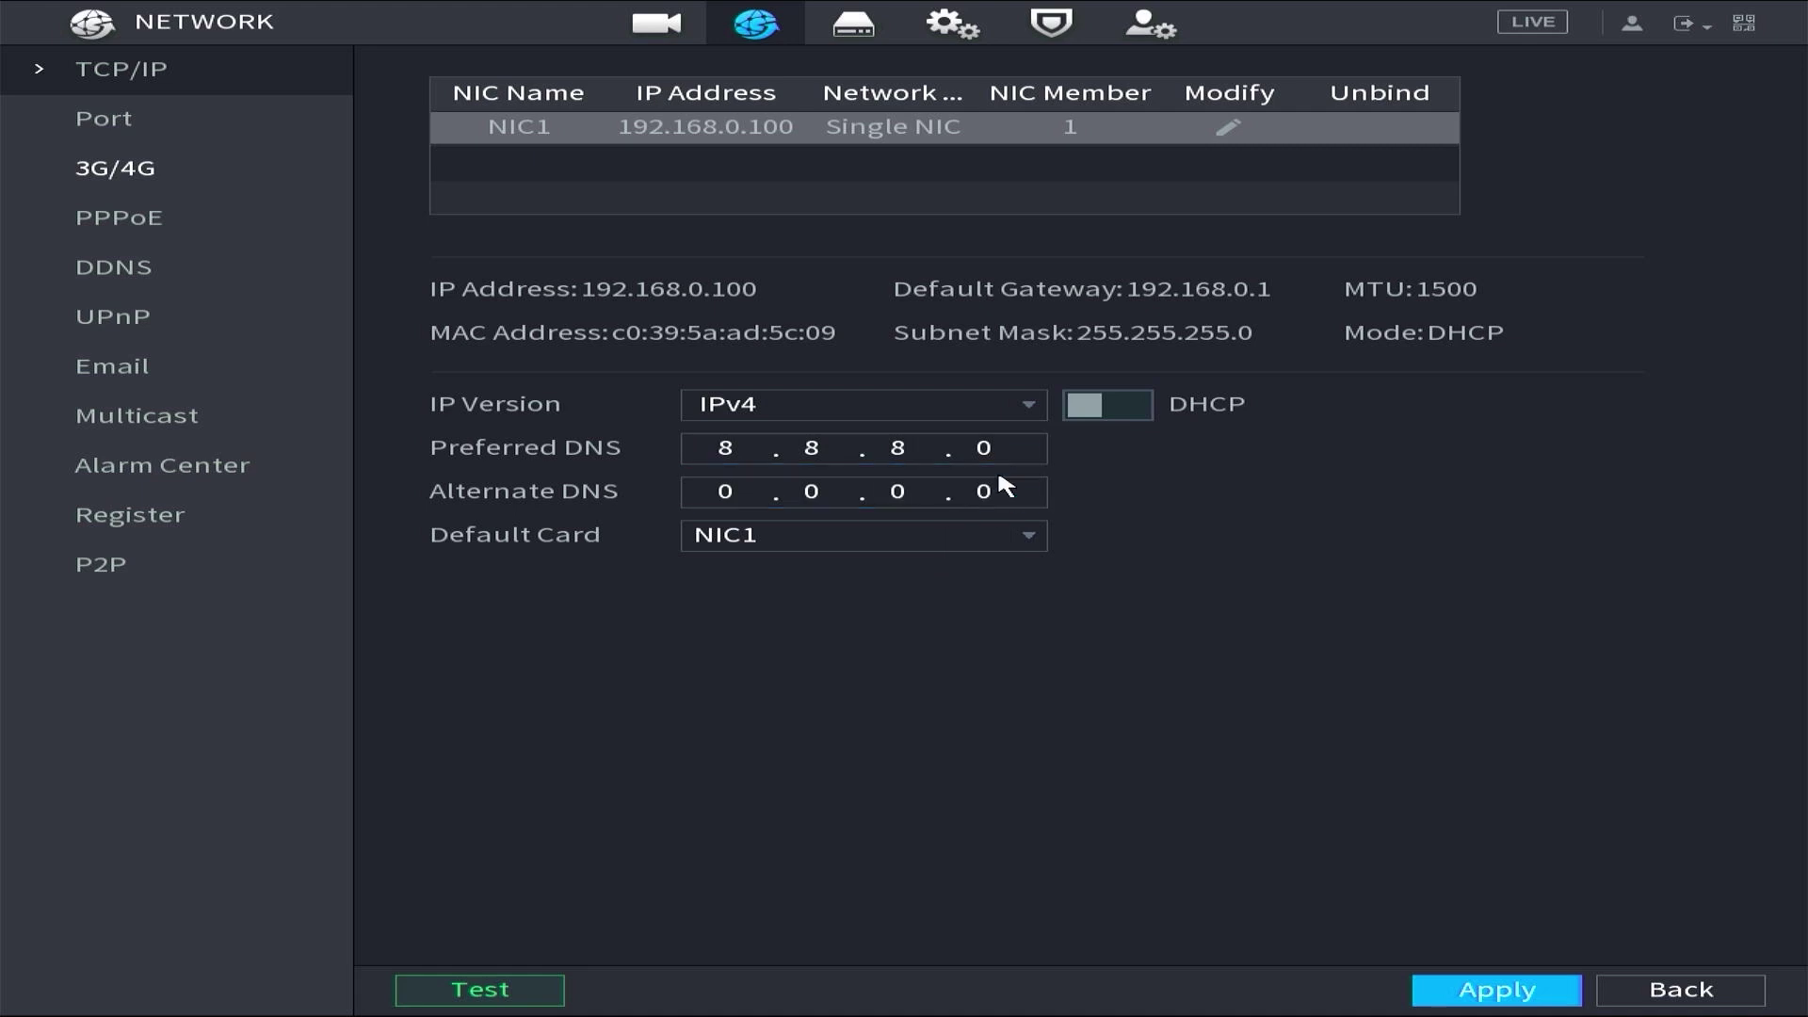
{"action": "left_click", "coordinate": [993, 449]}
Set the Alternate DNS to 8.8.4.4 using the on-screen keypad
{"action": "left_click", "coordinate": [1025, 525]}
{"action": "left_click", "coordinate": [749, 494]}
{"action": "left_click", "coordinate": [763, 570]}
{"action": "left_click", "coordinate": [812, 491]}
{"action": "left_click", "coordinate": [852, 569]}
{"action": "left_click", "coordinate": [900, 493]}
{"action": "left_click", "coordinate": [893, 548]}
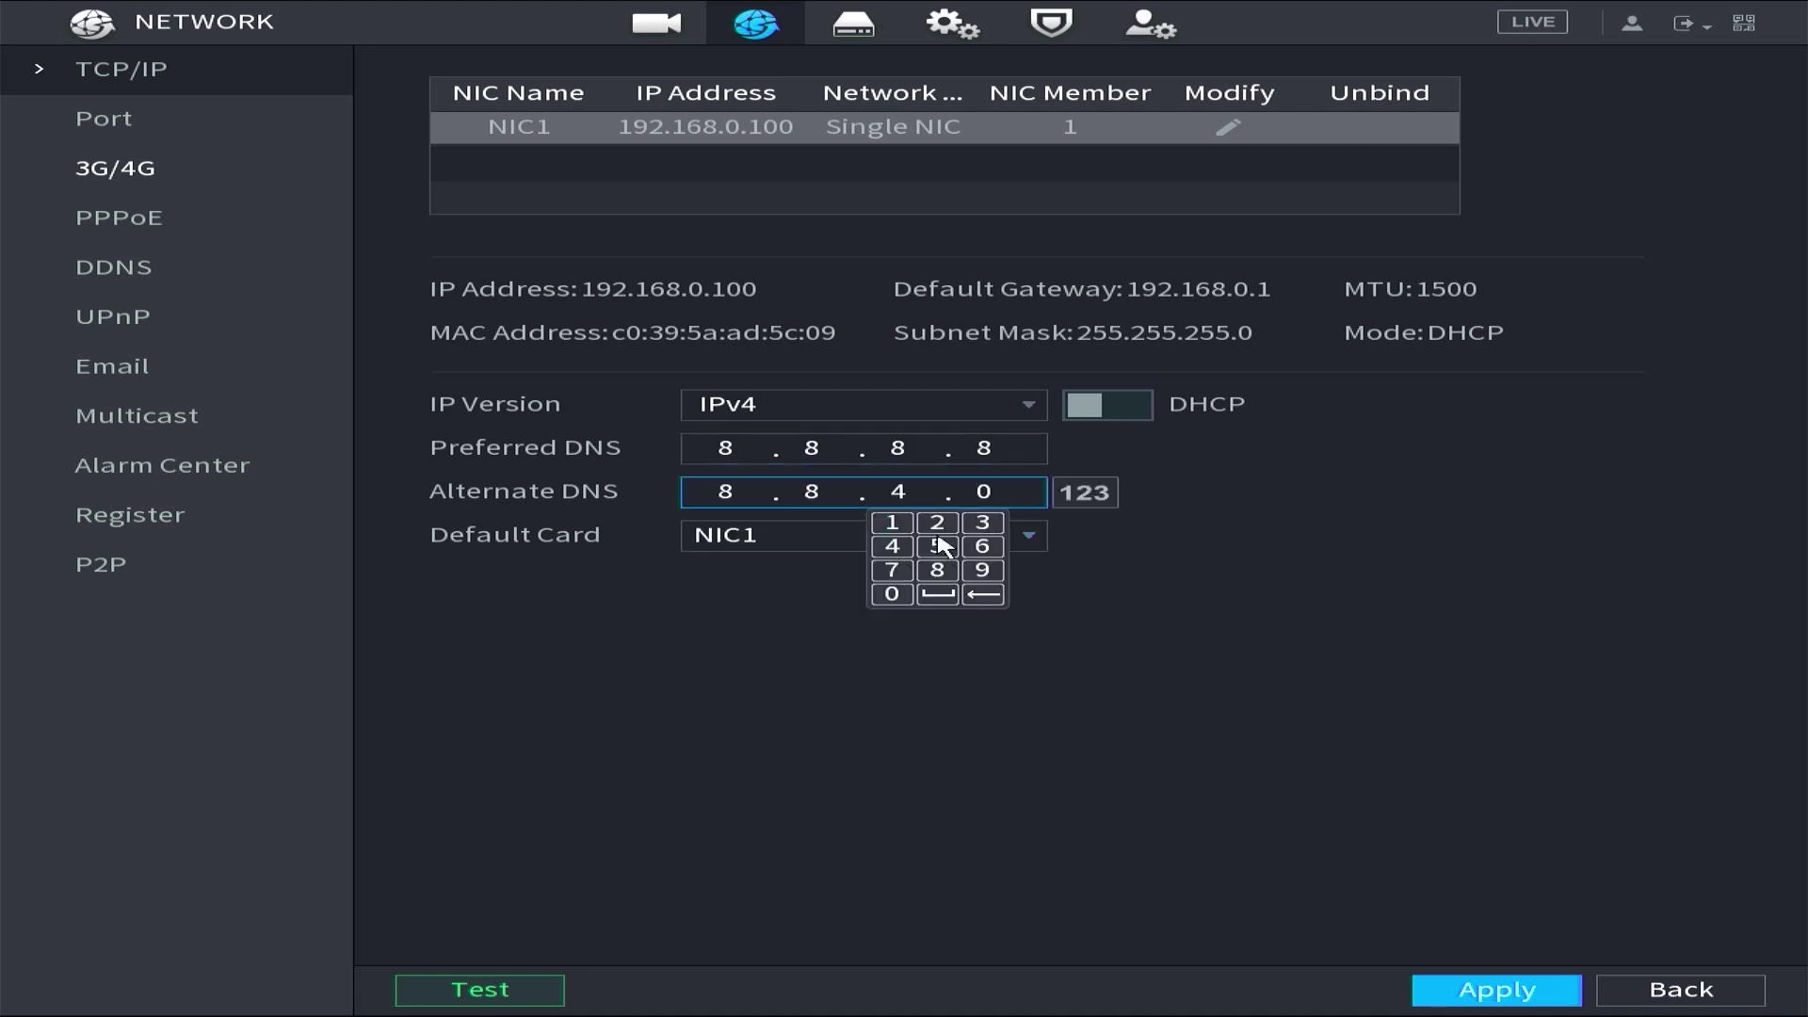
{"action": "left_click", "coordinate": [983, 492]}
{"action": "left_click", "coordinate": [977, 555]}
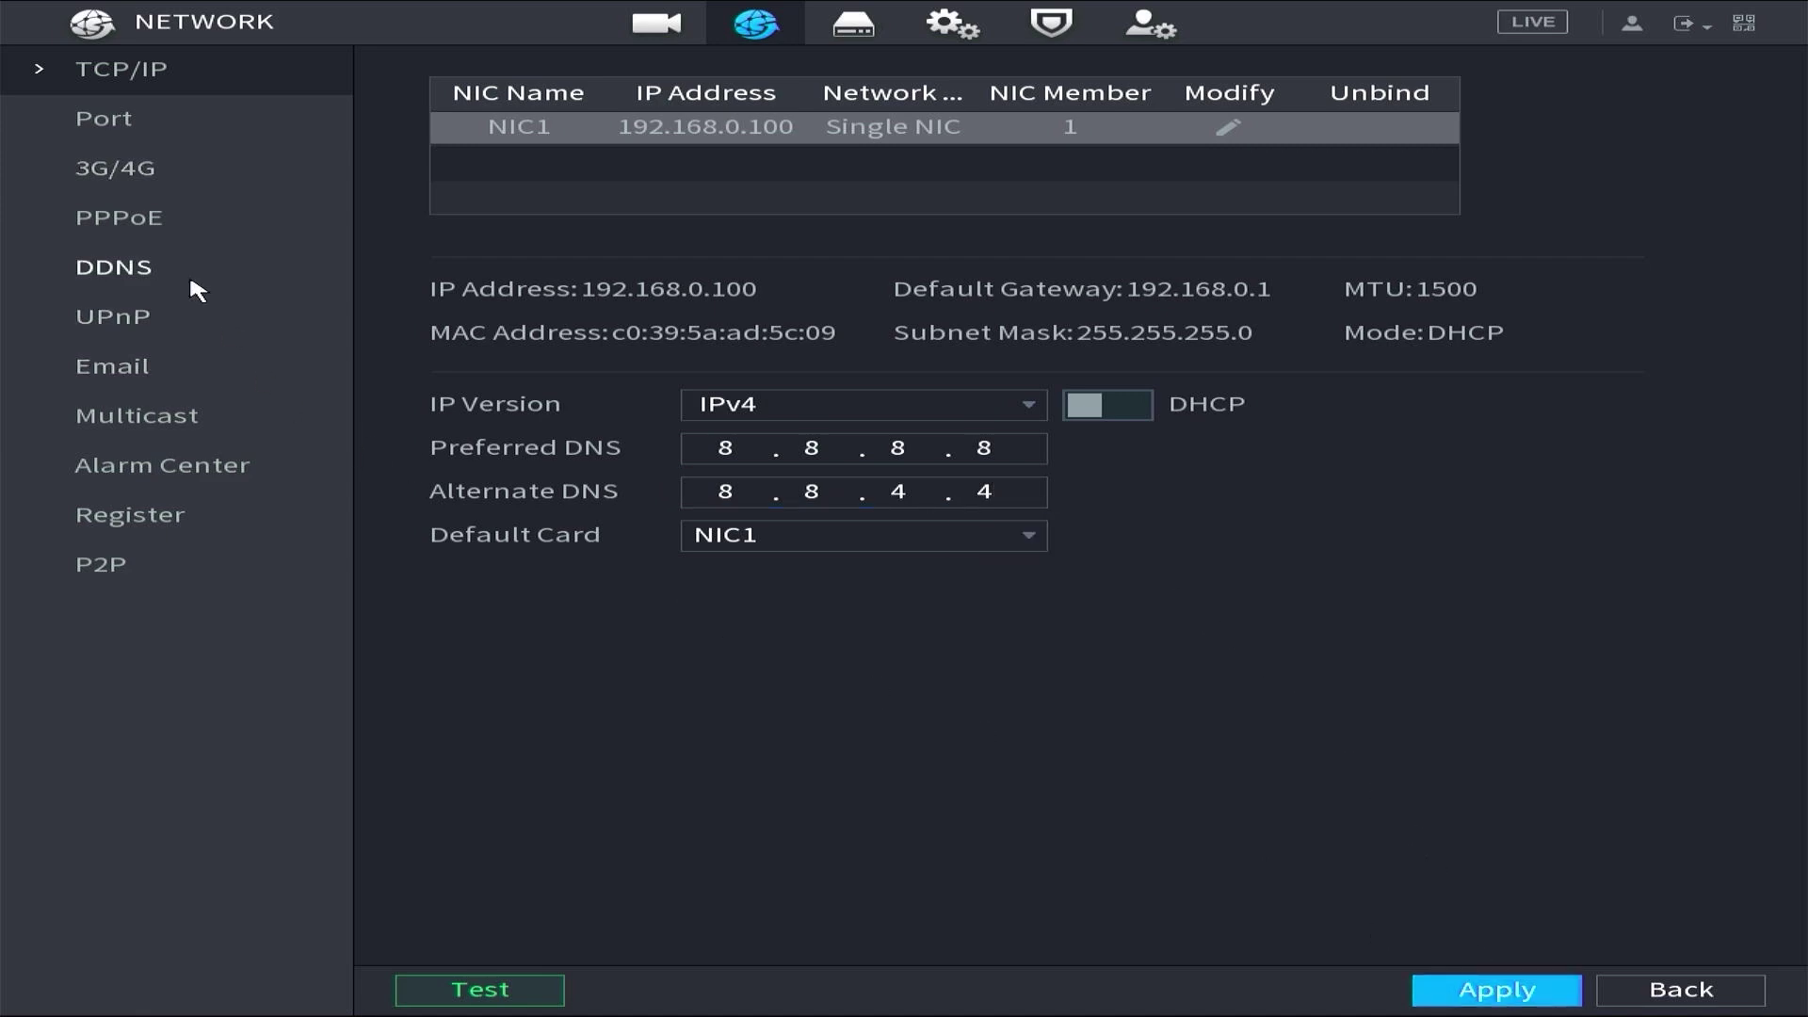
Confirm the DNS values were kept, then check that P2P reports Online
{"action": "left_click", "coordinate": [151, 226]}
{"action": "left_click", "coordinate": [162, 78]}
{"action": "left_click", "coordinate": [901, 452]}
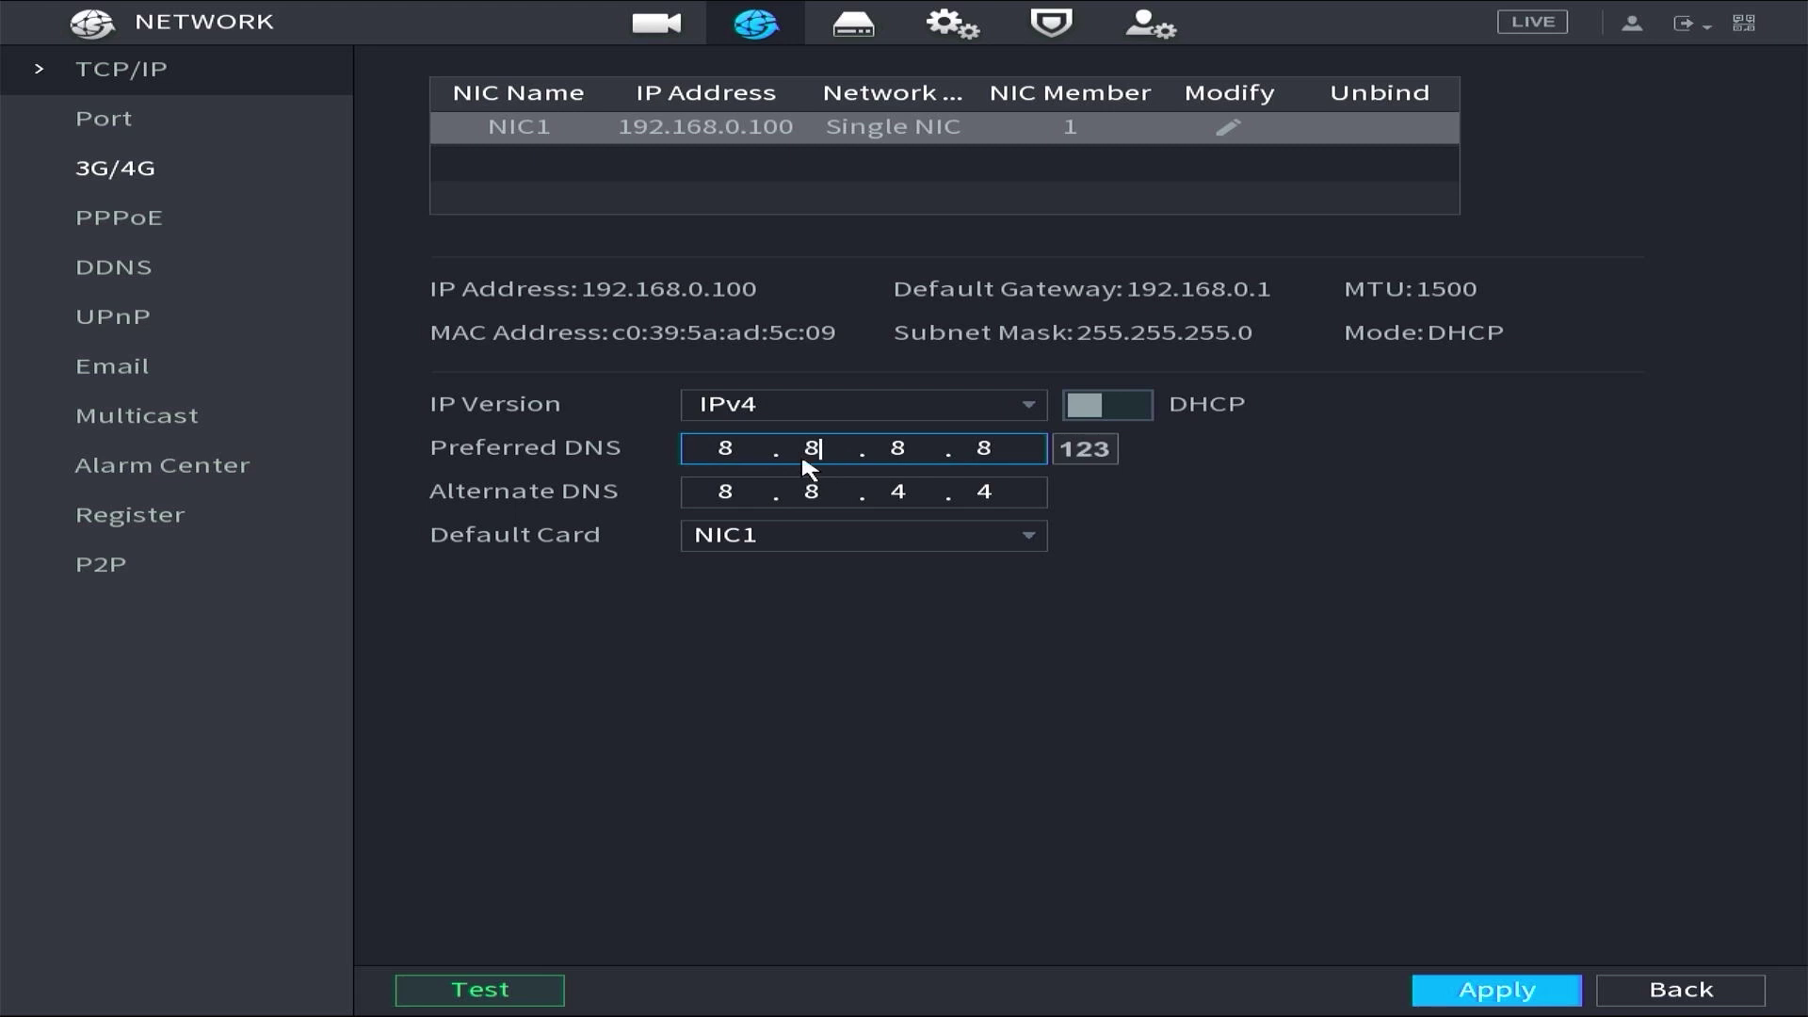
{"action": "left_click", "coordinate": [102, 564]}
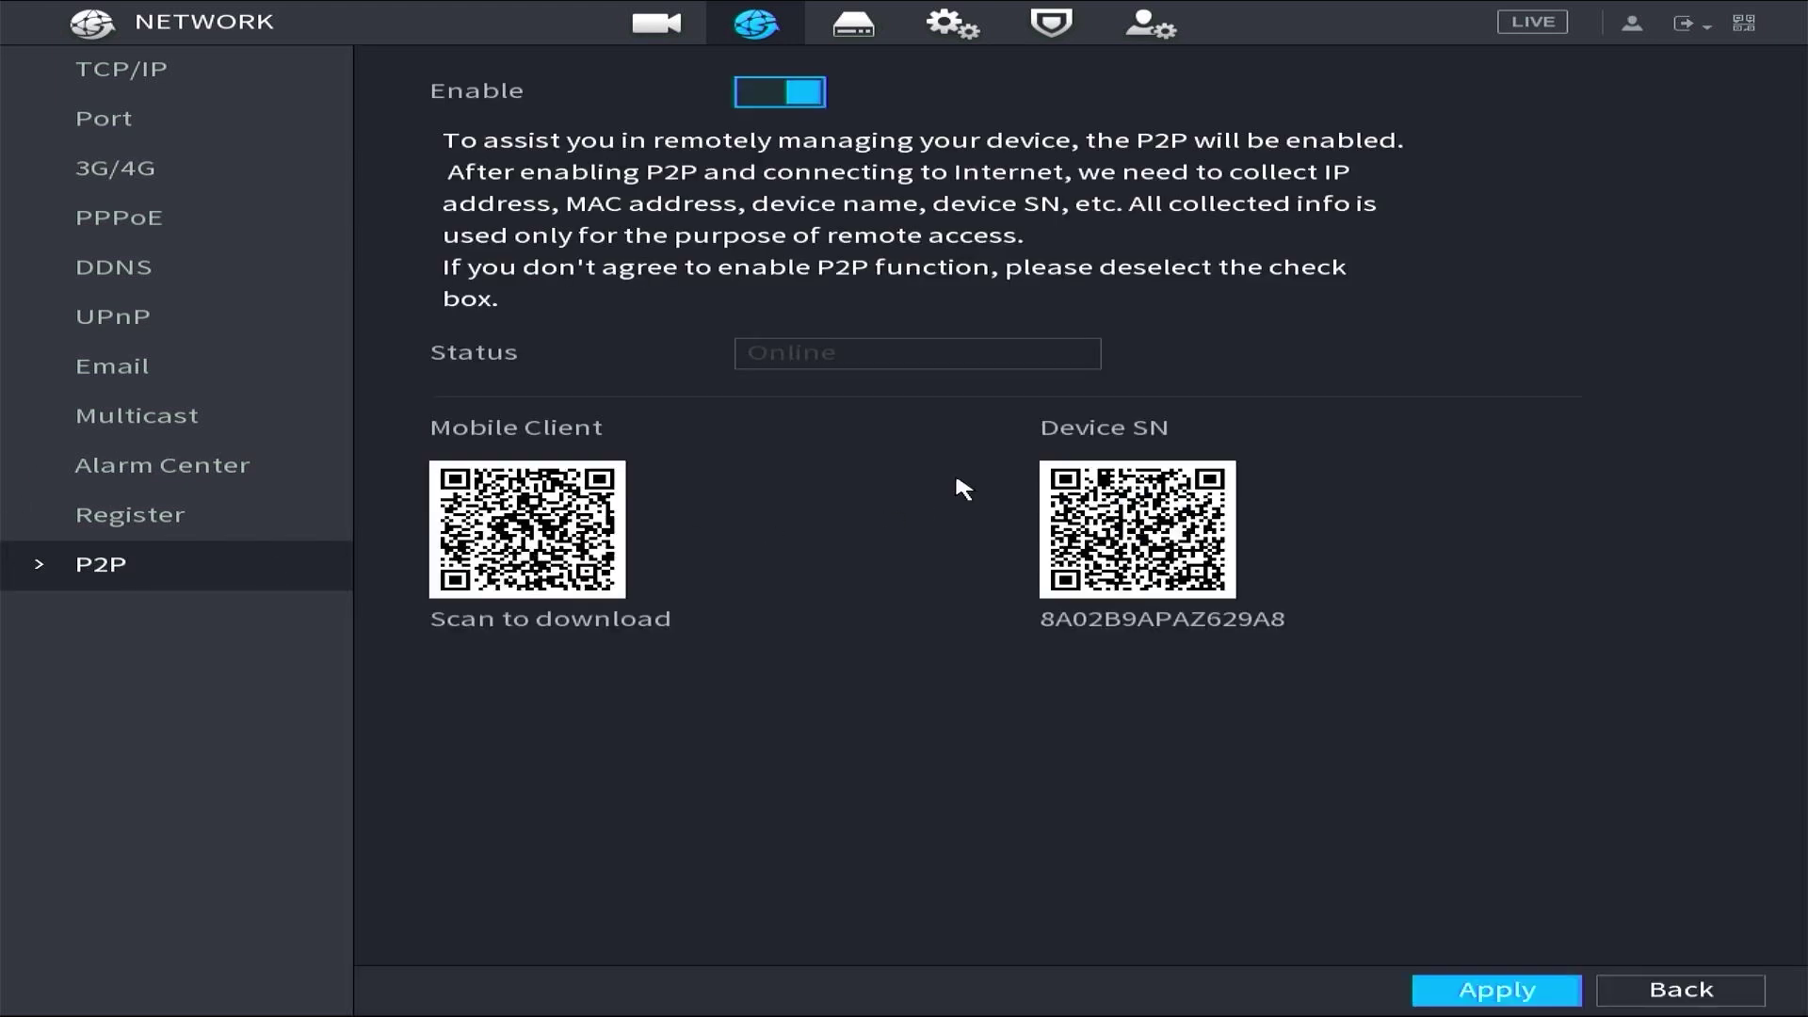